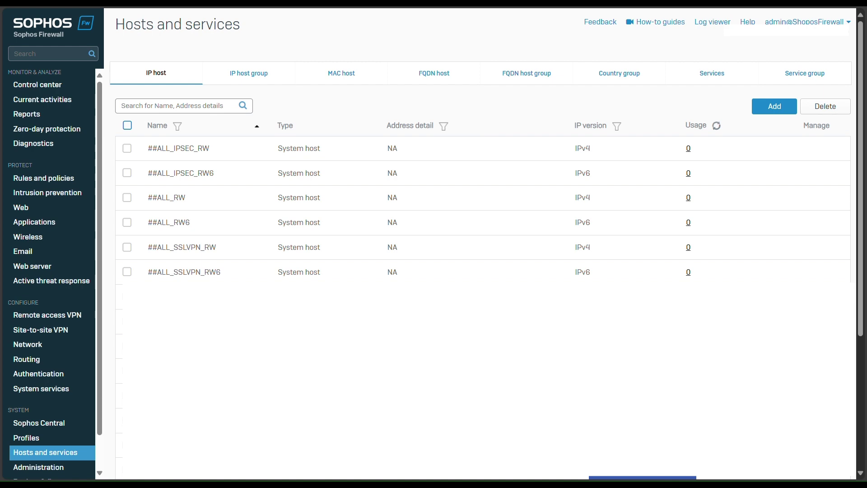
Check the notes for the WAN interface Port4, camera IP 30.30.30.100 and camera port 8000.
{"action": "key", "text": "alt+Tab"}
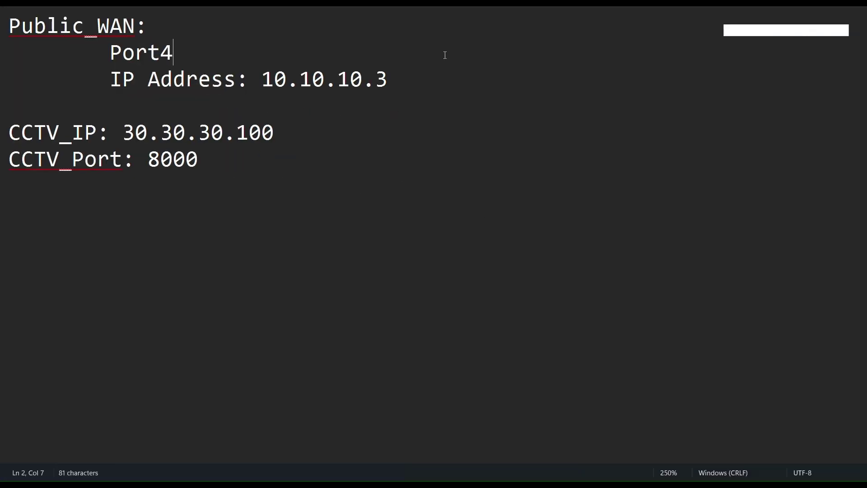
{"action": "left_click_drag", "start_coordinate": [397, 80], "coordinate": [21, 26]}
{"action": "left_click", "coordinate": [291, 155]}
{"action": "left_click", "coordinate": [103, 55], "text": "shift"}
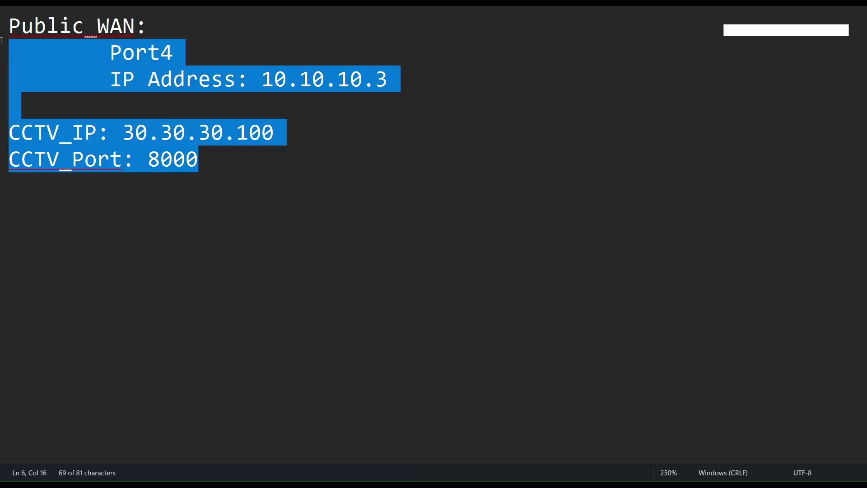
{"action": "left_click", "coordinate": [103, 58]}
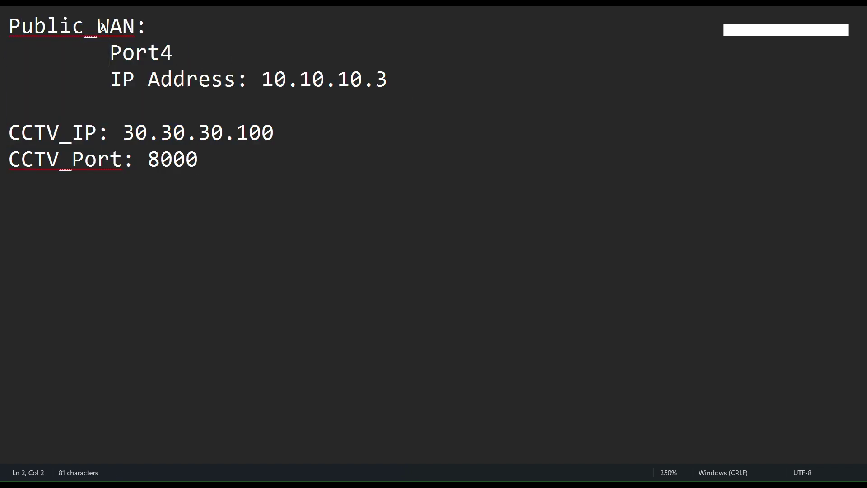
{"action": "left_click_drag", "start_coordinate": [114, 57], "coordinate": [174, 56]}
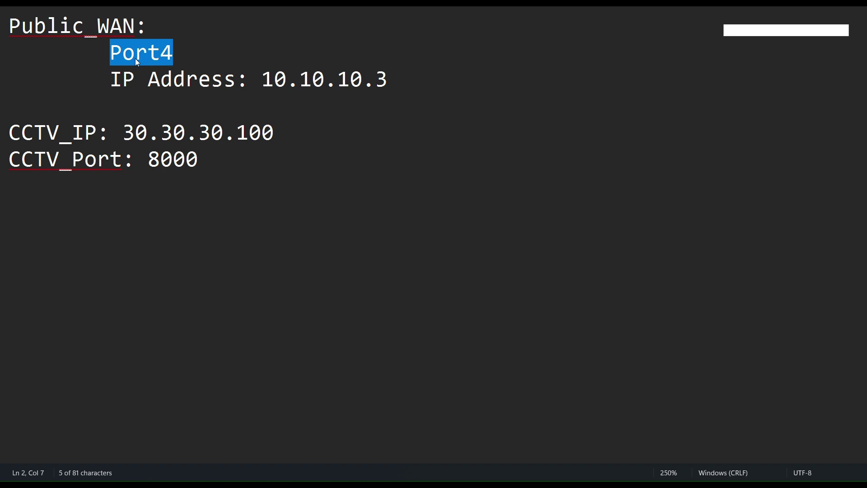
{"action": "left_click", "coordinate": [160, 56]}
{"action": "left_click_drag", "start_coordinate": [111, 79], "coordinate": [260, 78]}
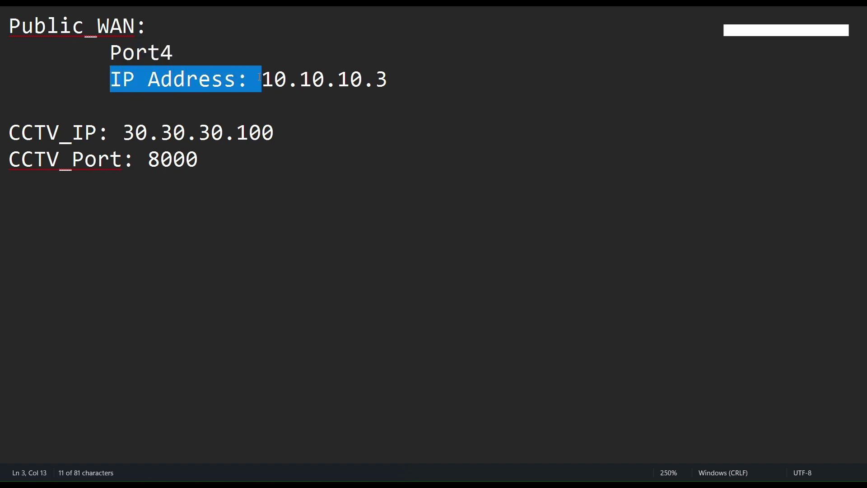
{"action": "left_click", "coordinate": [397, 80]}
{"action": "left_click_drag", "start_coordinate": [397, 81], "coordinate": [1, 30]}
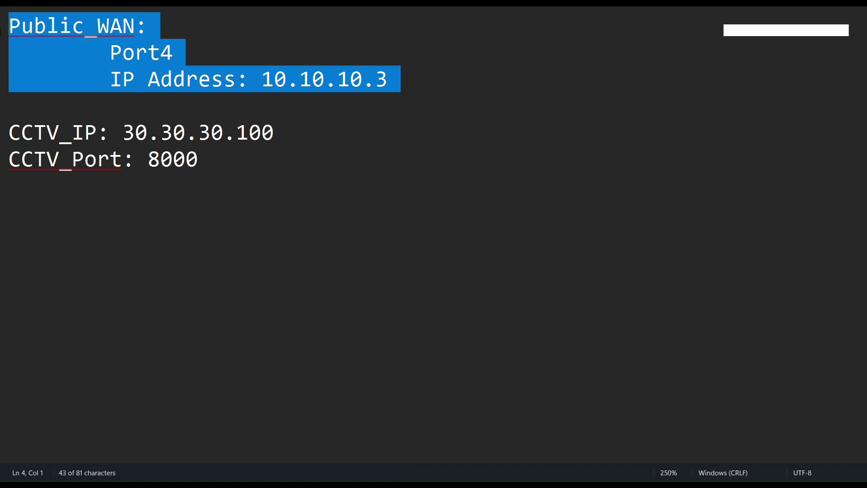
{"action": "left_click", "coordinate": [301, 79]}
{"action": "left_click_drag", "start_coordinate": [123, 132], "coordinate": [307, 130]}
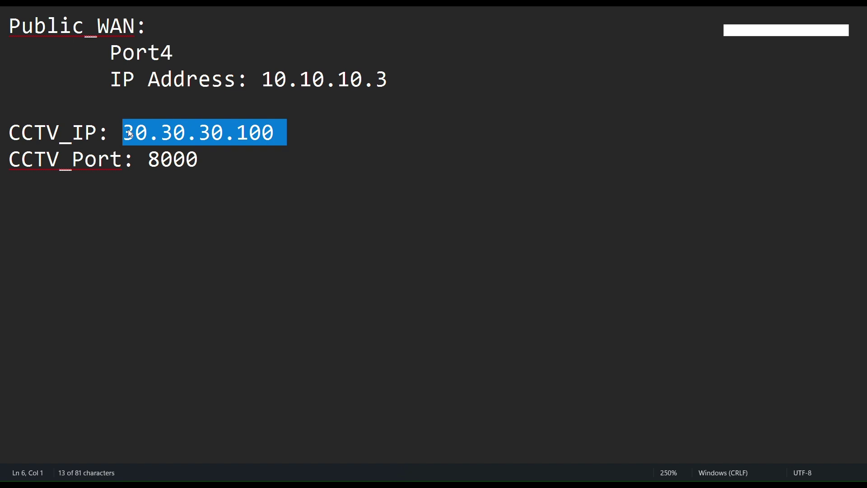
{"action": "left_click_drag", "start_coordinate": [206, 164], "coordinate": [53, 155]}
{"action": "key", "text": "alt+Tab"}
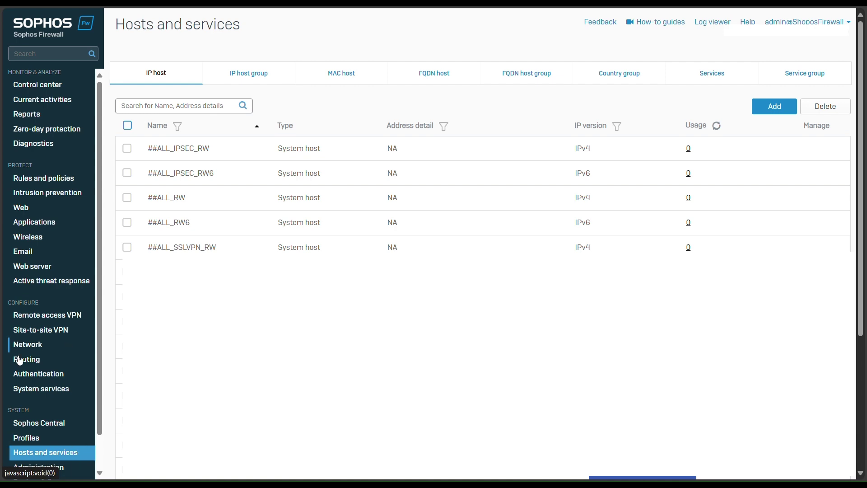
Reload Hosts and services and start a new IP host named Camera_test1.
{"action": "left_click", "coordinate": [61, 455]}
{"action": "left_click", "coordinate": [772, 111]}
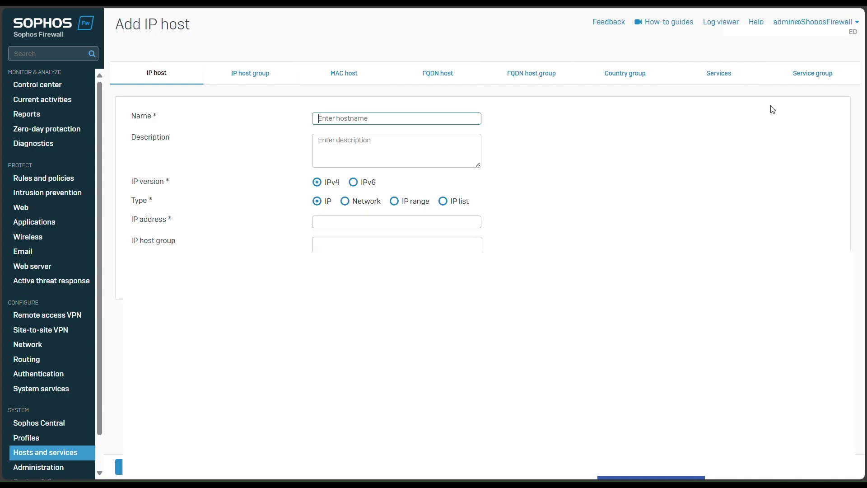
{"action": "left_click", "coordinate": [366, 119]}
{"action": "left_click", "coordinate": [365, 119]}
{"action": "left_click", "coordinate": [366, 119]}
{"action": "type", "text": "Camera_01"}
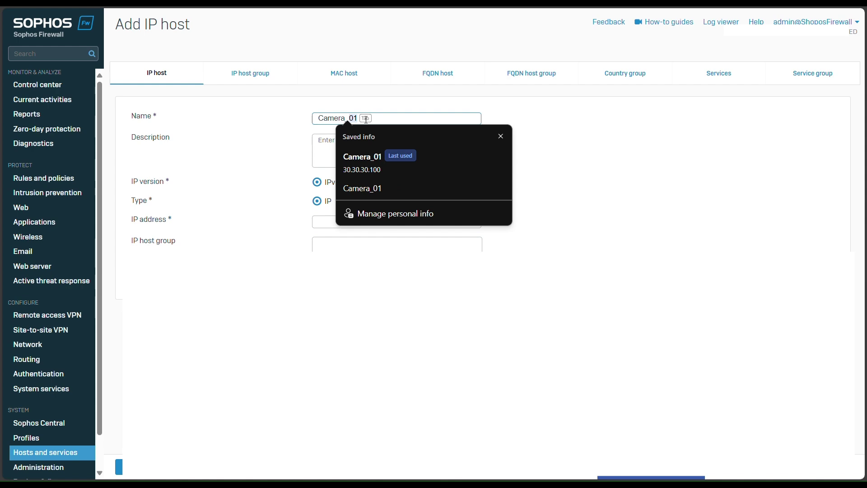
{"action": "key", "text": "BackSpace"}
{"action": "key", "text": "BackSpace"}
{"action": "type", "text": "test"}
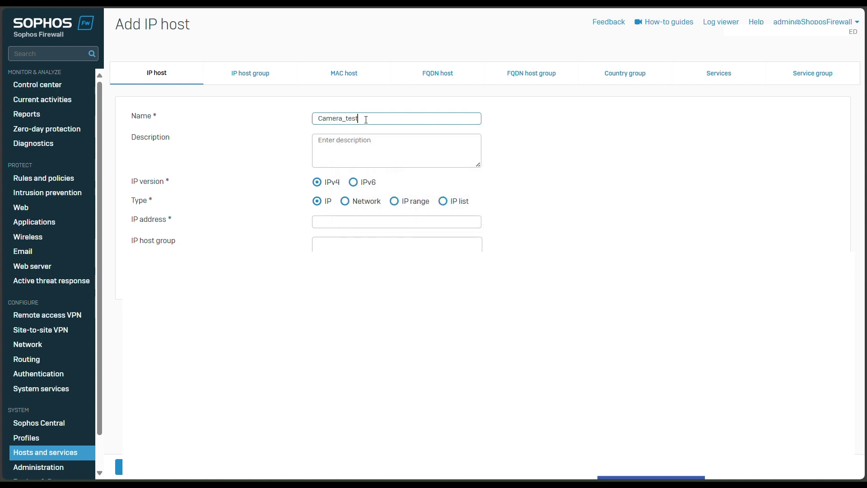
{"action": "type", "text": "1"}
Give the host the camera address 30.30.30.100 and save it.
{"action": "left_click", "coordinate": [337, 223]}
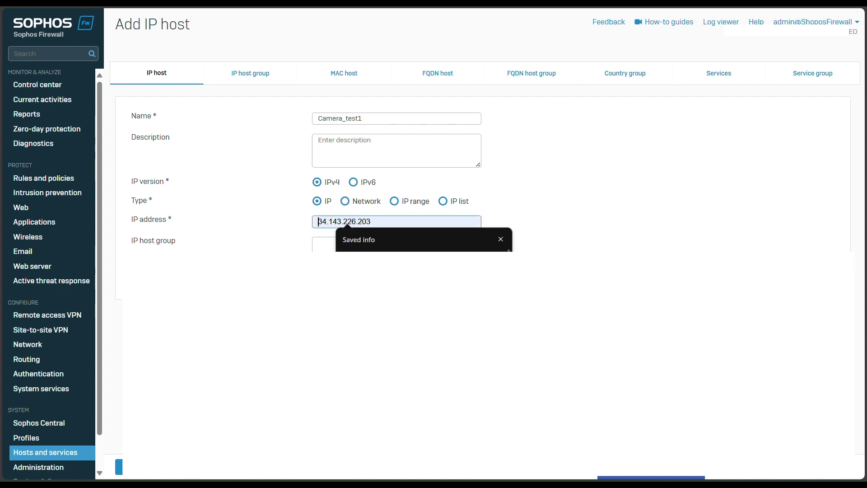
{"action": "key", "text": "alt+Tab"}
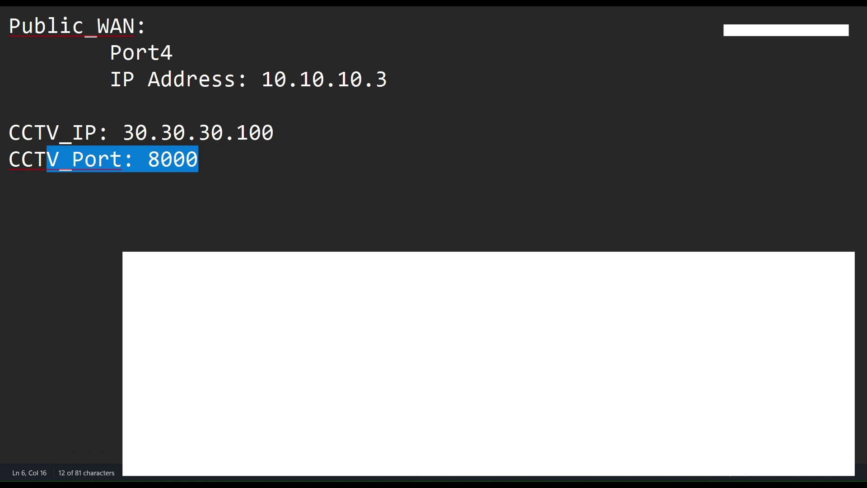
{"action": "key", "text": "alt+Tab"}
{"action": "type", "text": "30."}
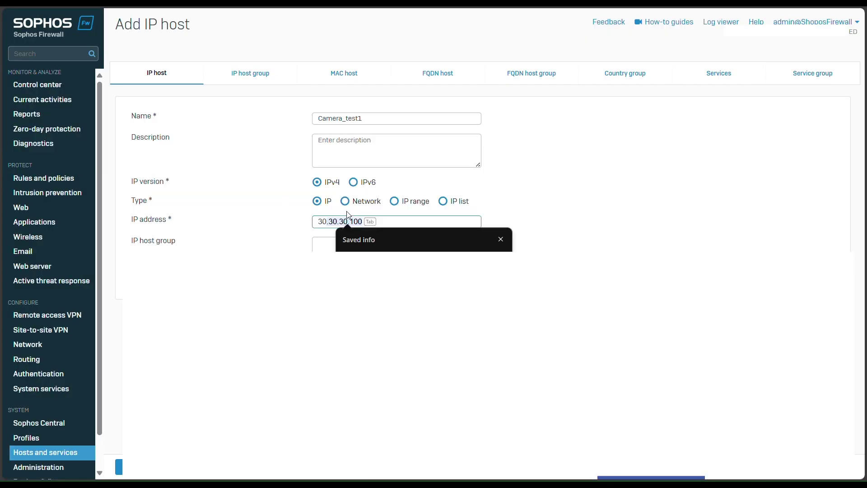
{"action": "type", "text": "30.30.100"}
{"action": "key", "text": "Return"}
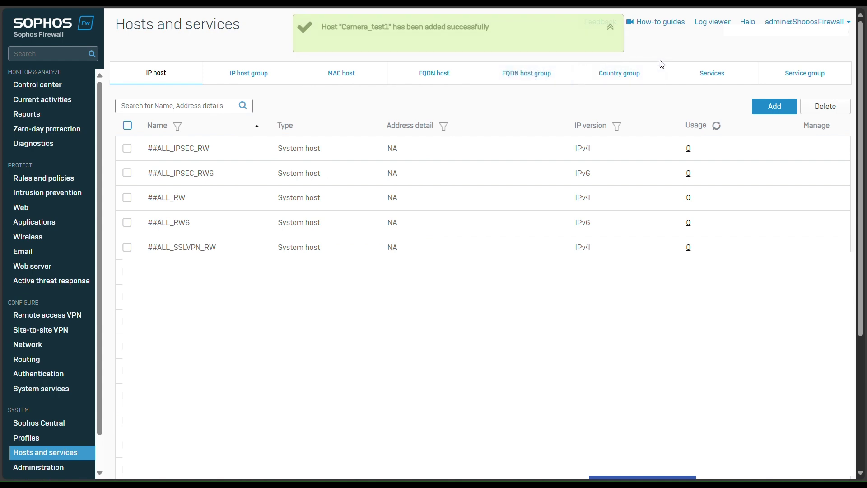
Create the TCP service Camera_Port2 with destination port 8000, correcting a mistyped 7000.
{"action": "left_click", "coordinate": [703, 75]}
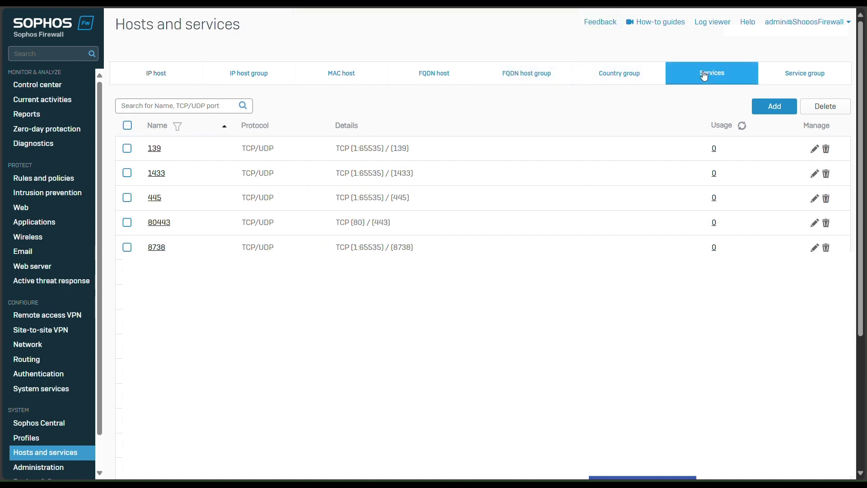
{"action": "left_click", "coordinate": [774, 112]}
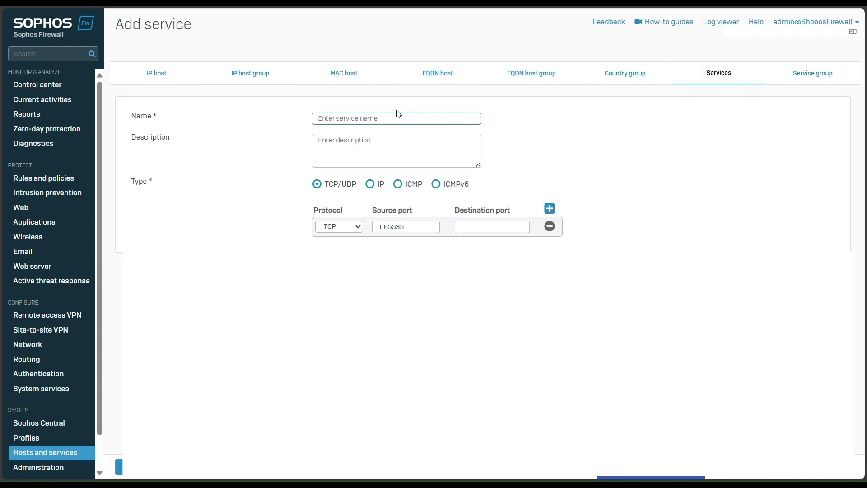
{"action": "type", "text": "Camera"}
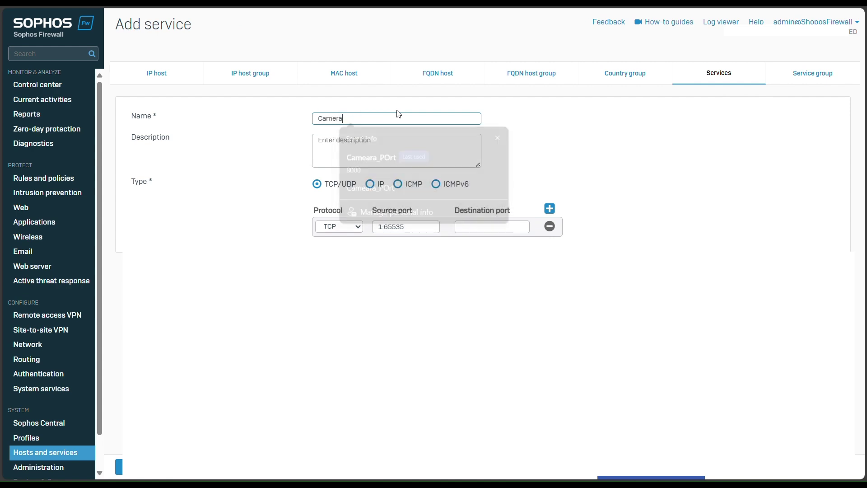
{"action": "type", "text": "_Port"}
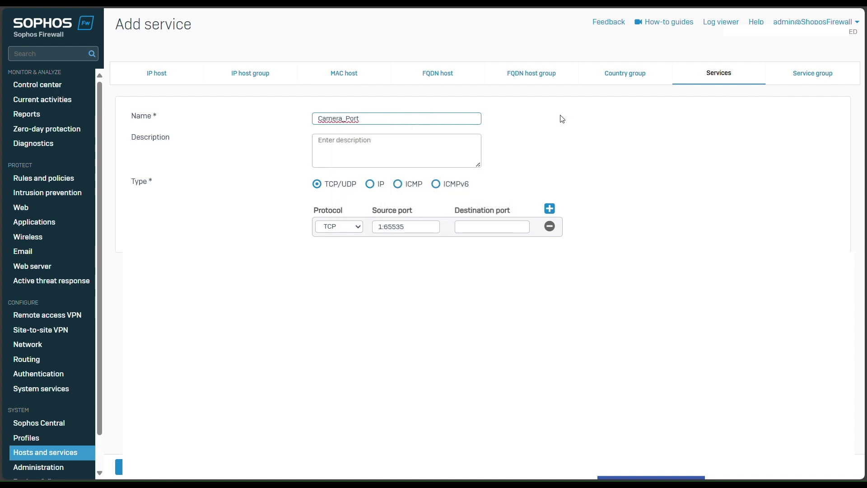
{"action": "type", "text": "2"}
{"action": "left_click", "coordinate": [478, 229]}
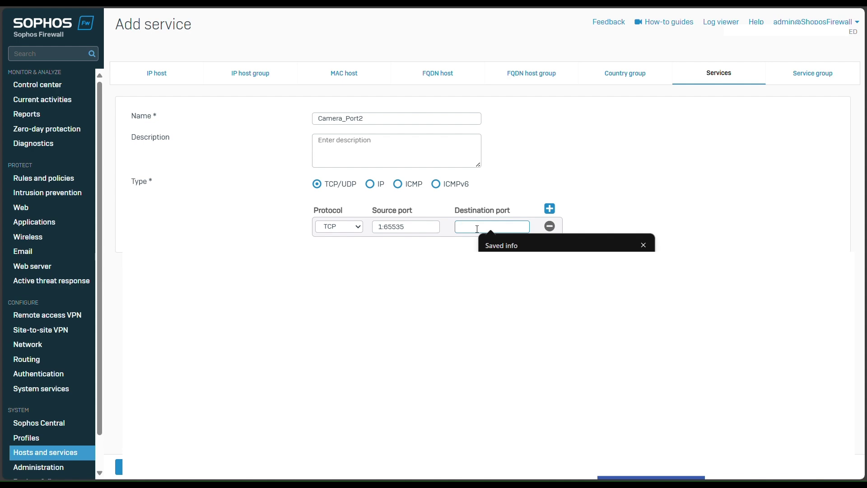
{"action": "type", "text": "7000"}
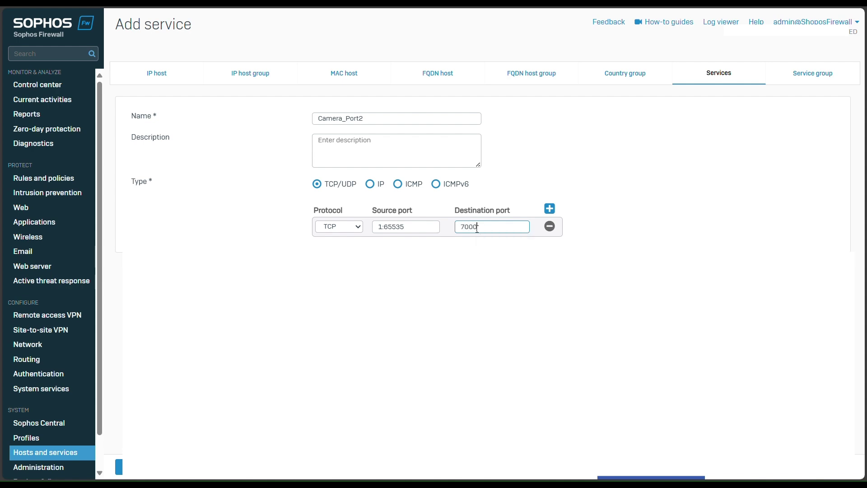
{"action": "key", "text": "BackSpace"}
{"action": "key", "text": "BackSpace"}
{"action": "key", "text": "BackSpace"}
{"action": "key", "text": "BackSpace"}
{"action": "type", "text": "8000"}
{"action": "key", "text": "Return"}
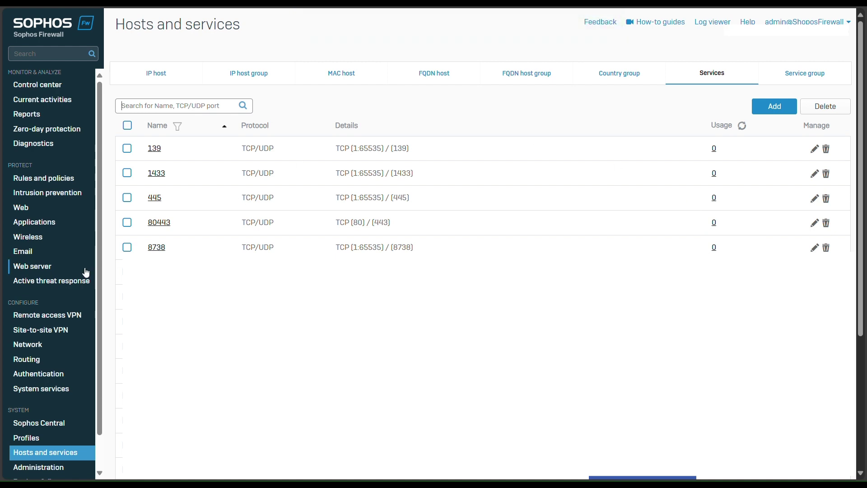
On Rules and policies, launch the Server access assistant (DNAT) from the Add firewall rule menu.
{"action": "left_click", "coordinate": [45, 180]}
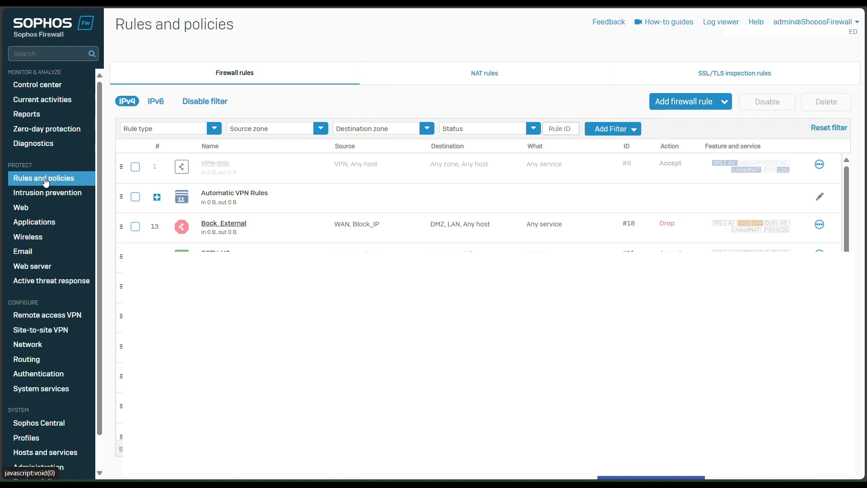
{"action": "left_click", "coordinate": [695, 104]}
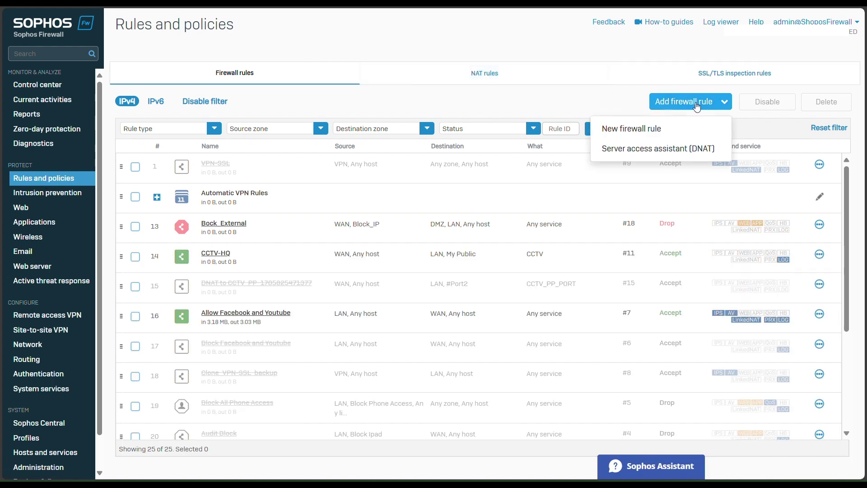
{"action": "left_click", "coordinate": [634, 151]}
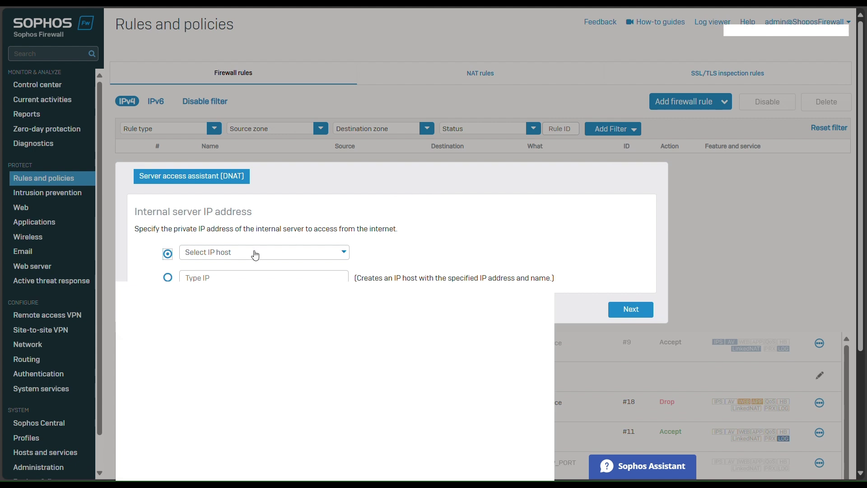
Choose Camera_test1 as the assistant's internal server.
{"action": "left_click", "coordinate": [325, 254]}
{"action": "type", "text": "camera"}
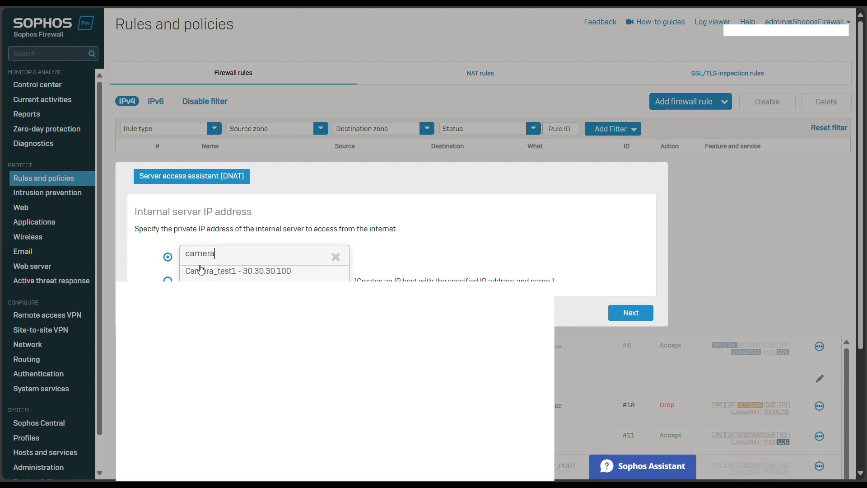
{"action": "left_click", "coordinate": [234, 273]}
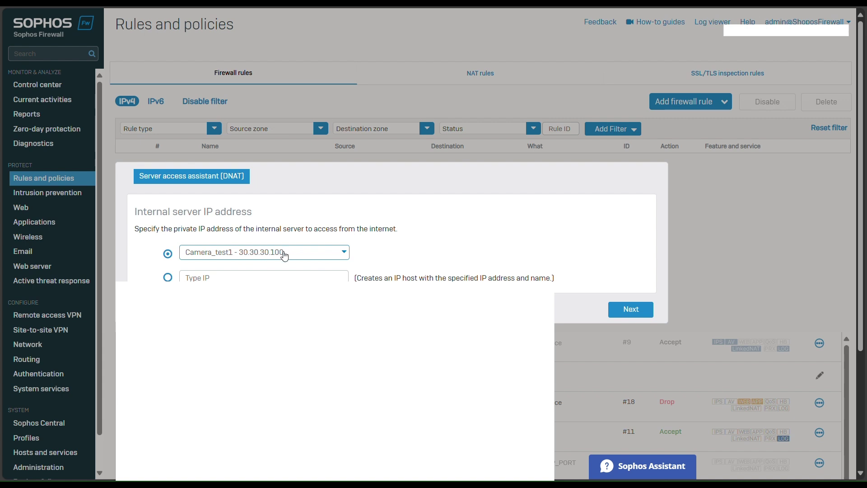
{"action": "left_click", "coordinate": [632, 310]}
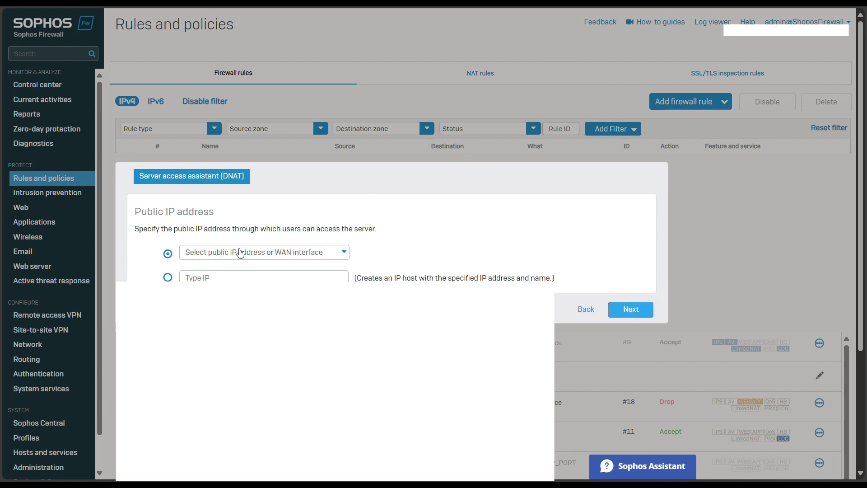
Select #Port4 - 10.10.10.3 as the public IP address.
{"action": "left_click", "coordinate": [241, 253]}
{"action": "type", "text": "p"}
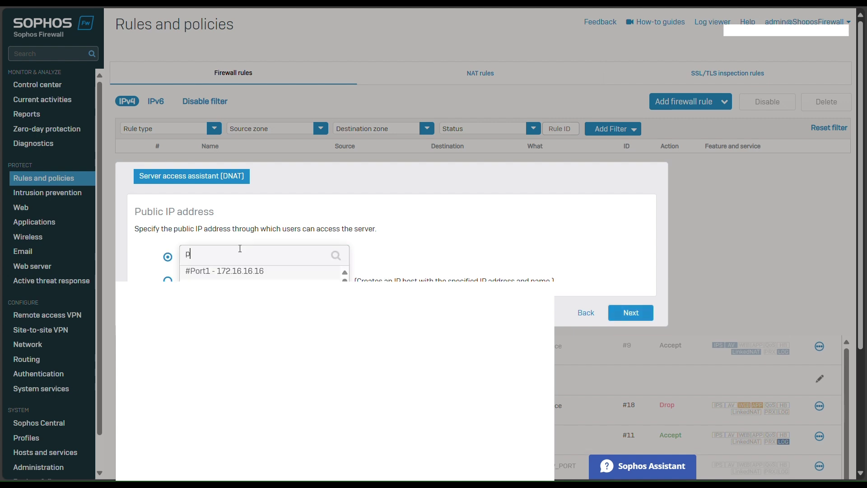
{"action": "type", "text": "ort4"}
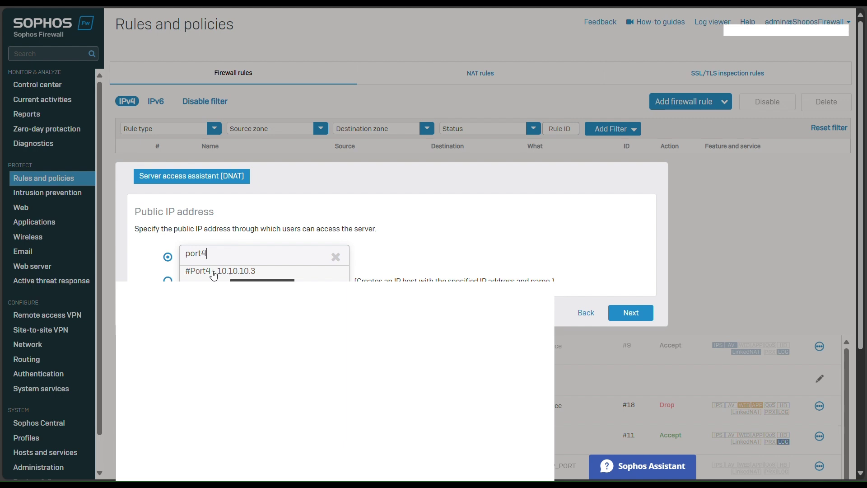
{"action": "left_click", "coordinate": [214, 272]}
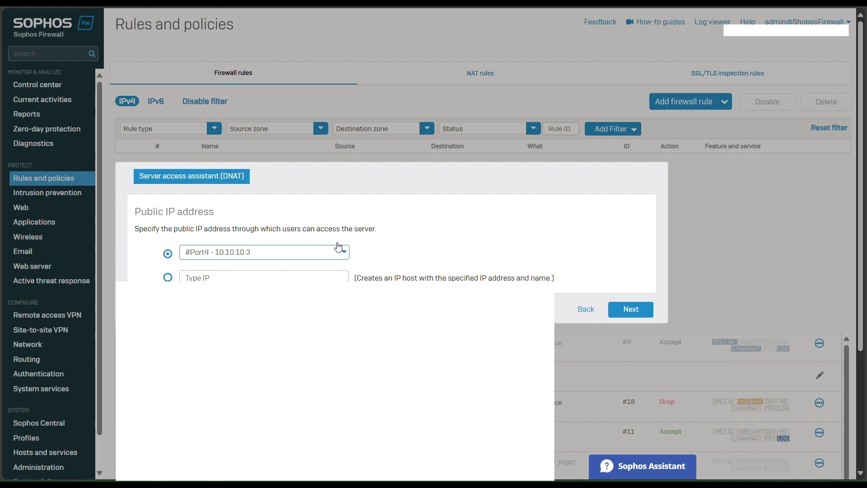
{"action": "left_click", "coordinate": [631, 310]}
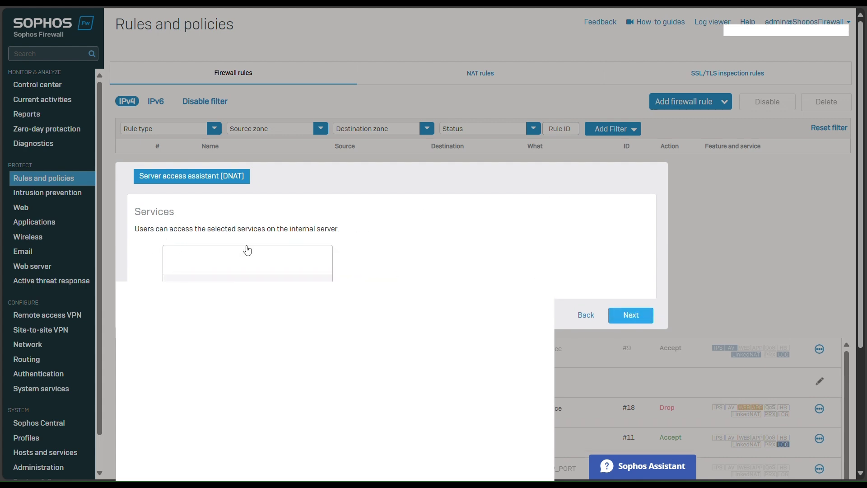
Add Camera_Port2 as the allowed service.
{"action": "left_click", "coordinate": [261, 261]}
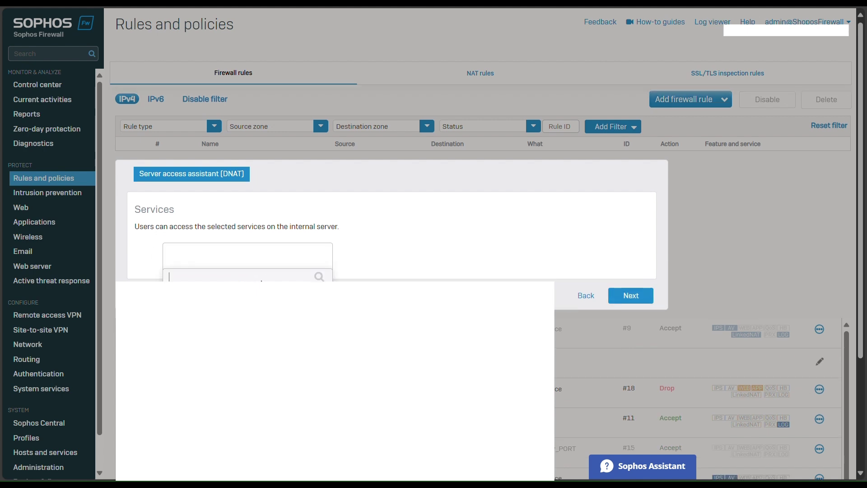
{"action": "type", "text": "camera"}
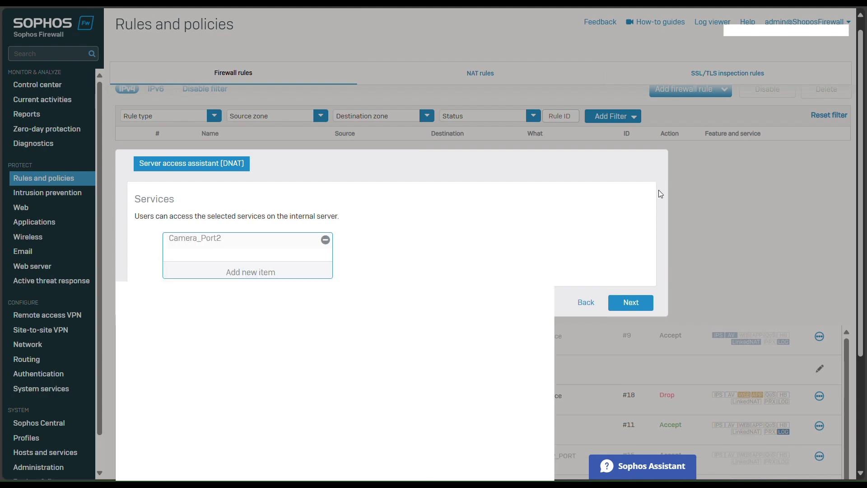
{"action": "left_click", "coordinate": [631, 302]}
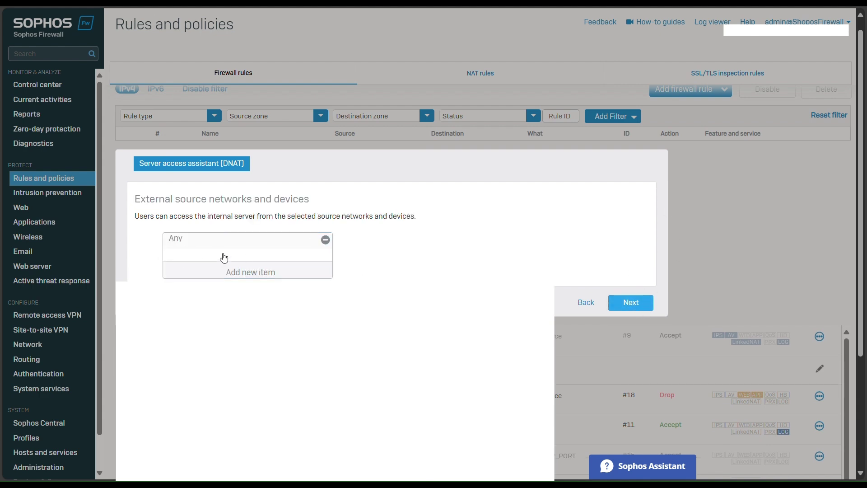
Review the summary's internal server, public IP and Camera_Port2 service details.
{"action": "left_click", "coordinate": [637, 306]}
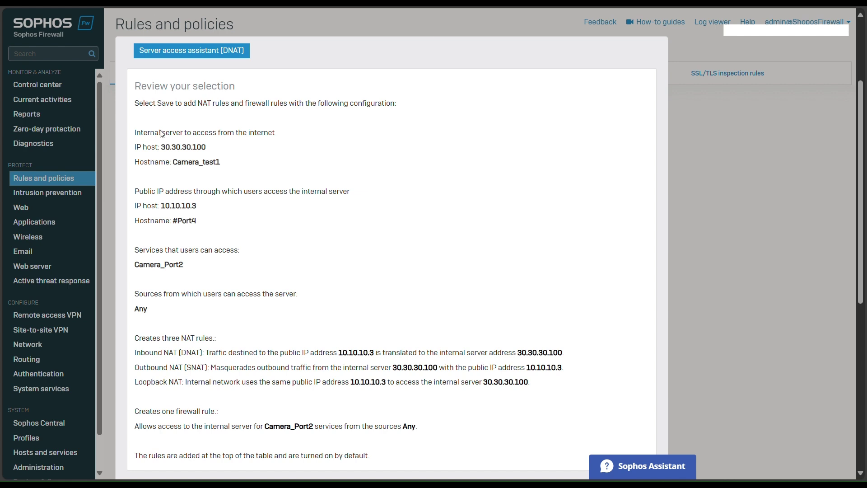
{"action": "mouse_move", "coordinate": [161, 133]}
{"action": "left_mouse_down"}
{"action": "mouse_move", "coordinate": [183, 135]}
{"action": "mouse_move", "coordinate": [217, 158]}
{"action": "mouse_move", "coordinate": [168, 139]}
{"action": "left_mouse_up"}
{"action": "left_click", "coordinate": [228, 163]}
{"action": "left_click_drag", "start_coordinate": [198, 222], "coordinate": [174, 201]}
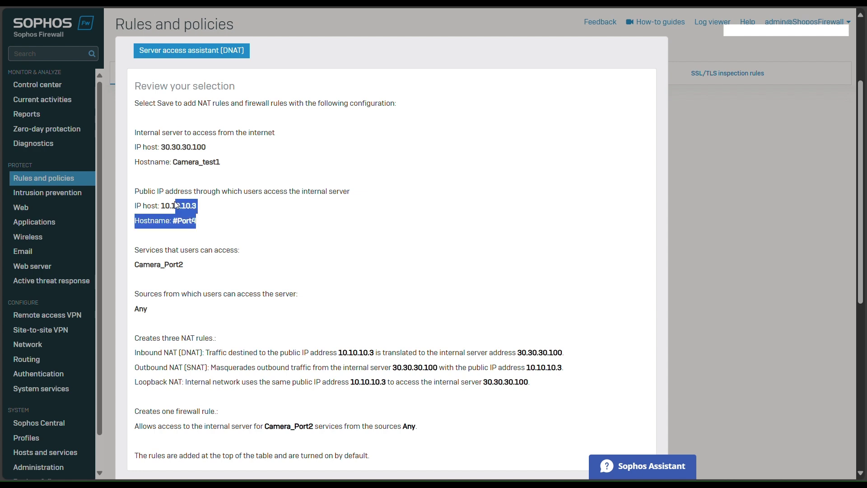
{"action": "left_click", "coordinate": [159, 265]}
{"action": "left_click_drag", "start_coordinate": [172, 262], "coordinate": [178, 266]}
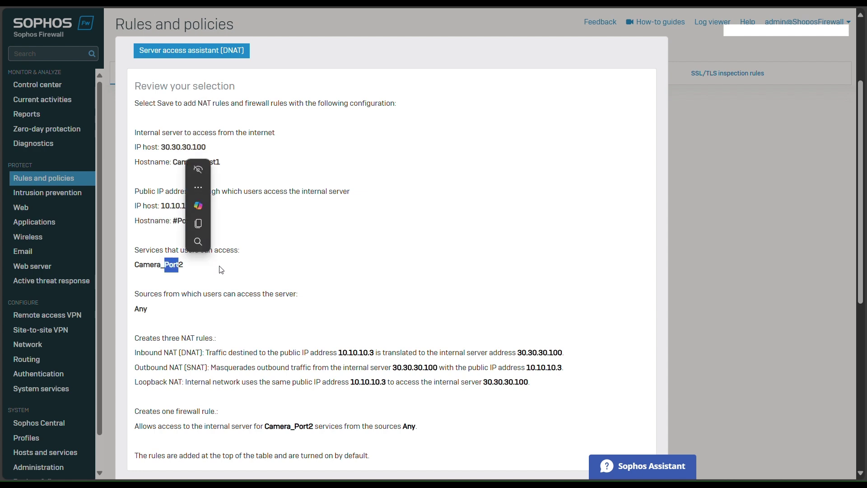
Save the assistant and scroll to the new DNAT to Camera_test1 rule.
{"action": "scroll", "coordinate": [179, 298], "scroll_direction": "down", "scroll_amount": 2}
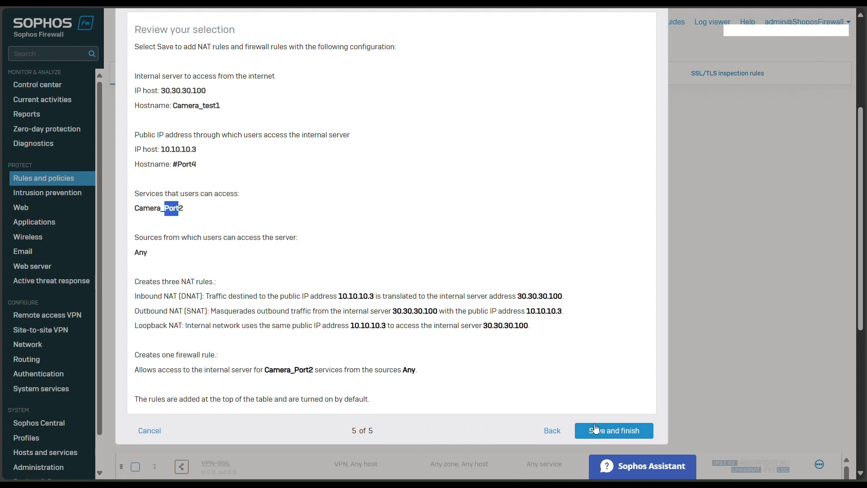
{"action": "left_click", "coordinate": [611, 435]}
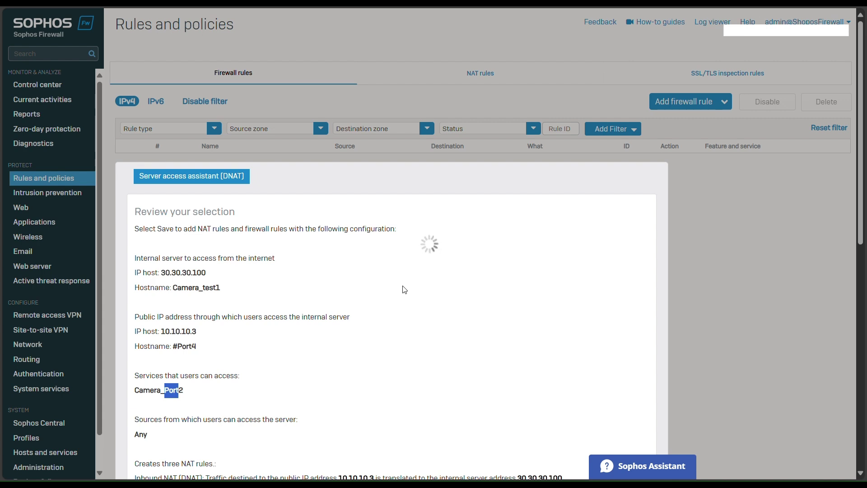
{"action": "scroll", "coordinate": [403, 288], "scroll_direction": "down", "scroll_amount": 1}
{"action": "scroll", "coordinate": [404, 289], "scroll_direction": "down", "scroll_amount": 2}
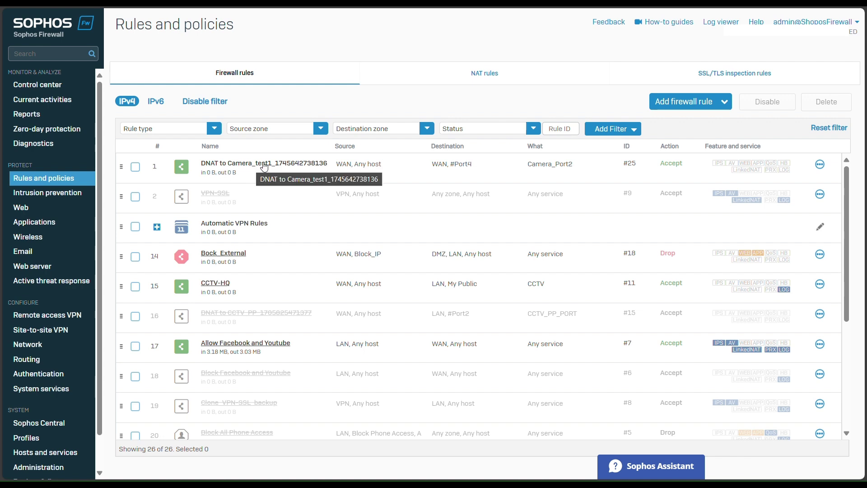
Open the DNAT to Camera_test1 rule and scroll through its zones, #Port4 destination and Camera_Port2 service.
{"action": "left_click", "coordinate": [224, 164]}
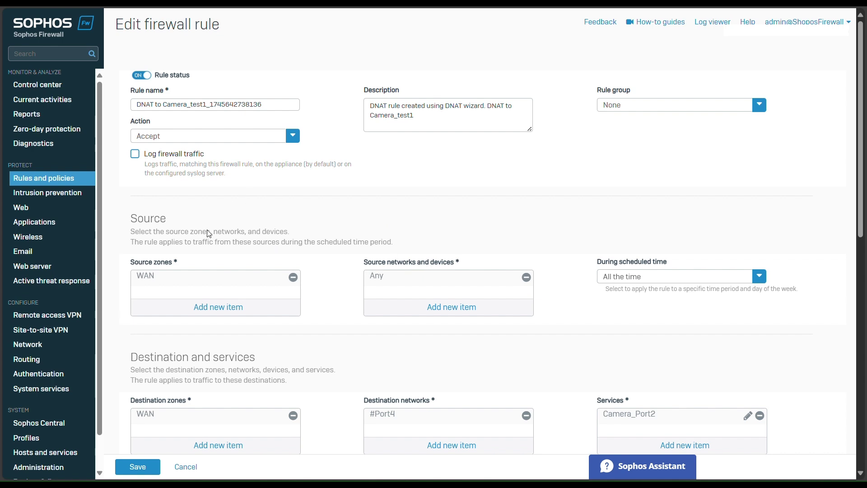
{"action": "scroll", "coordinate": [432, 226], "scroll_direction": "down", "scroll_amount": 1}
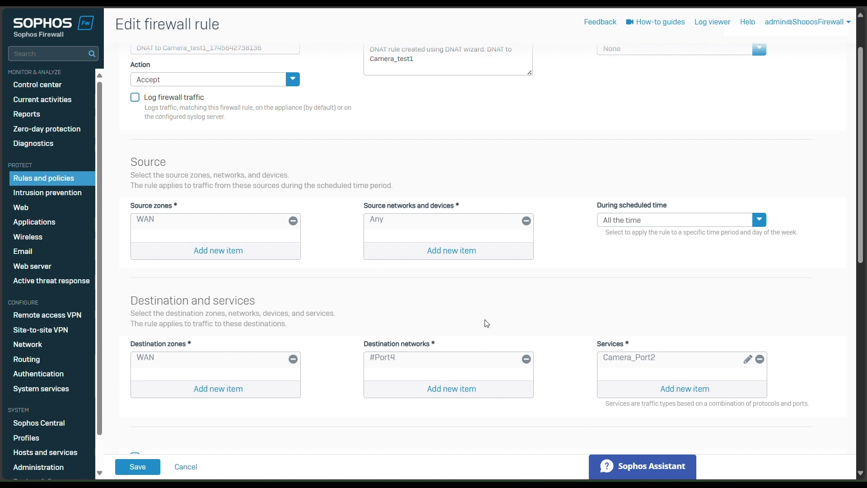
{"action": "scroll", "coordinate": [483, 323], "scroll_direction": "down", "scroll_amount": 1}
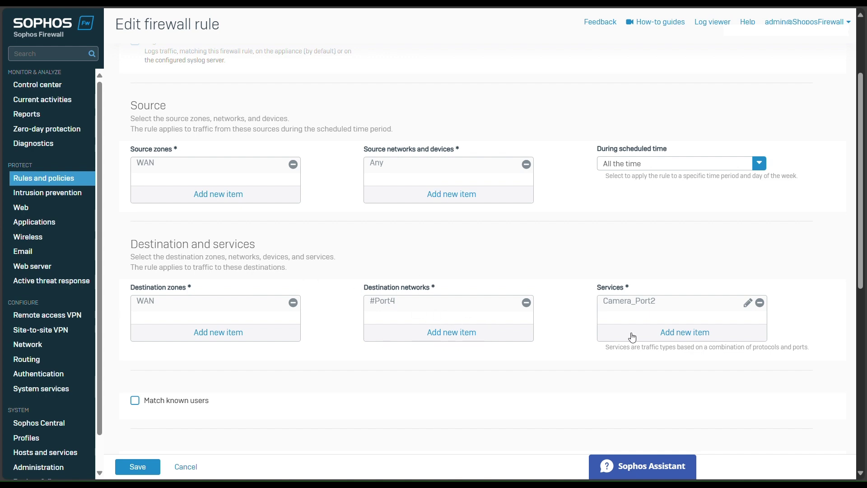
Cancel adding a source IP host, go back to the rules list, then switch to NAT rules.
{"action": "left_click", "coordinate": [454, 196]}
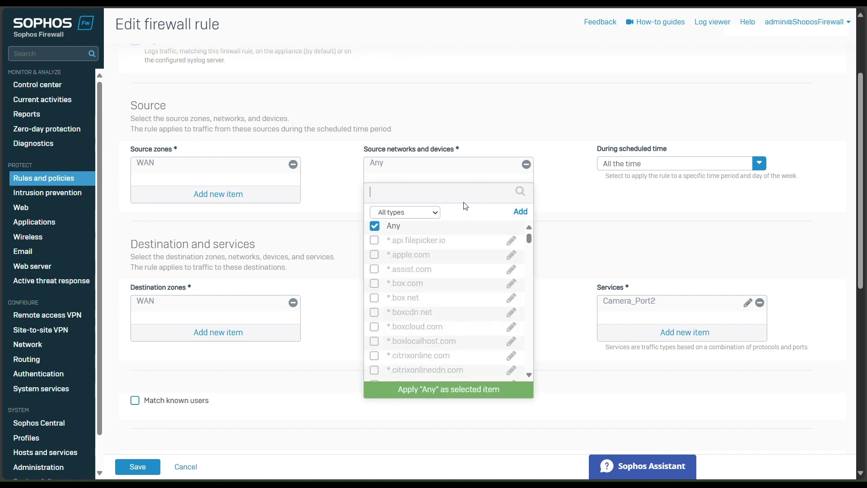
{"action": "left_click", "coordinate": [521, 212]}
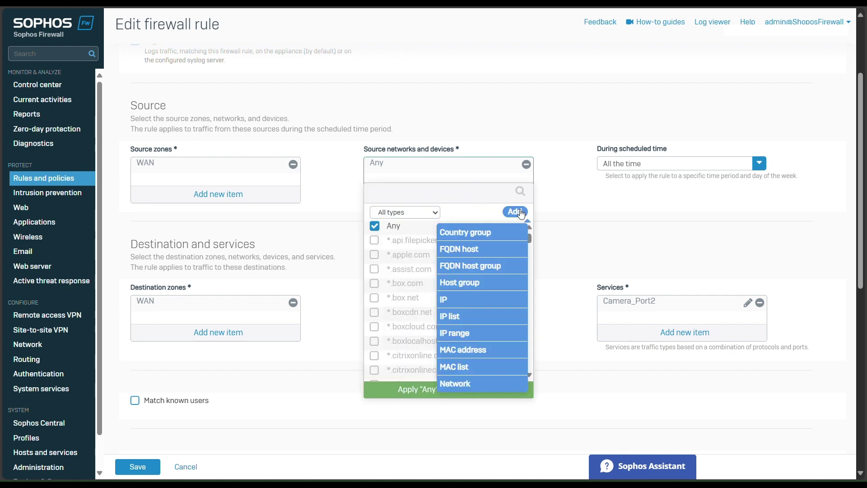
{"action": "left_click", "coordinate": [457, 301]}
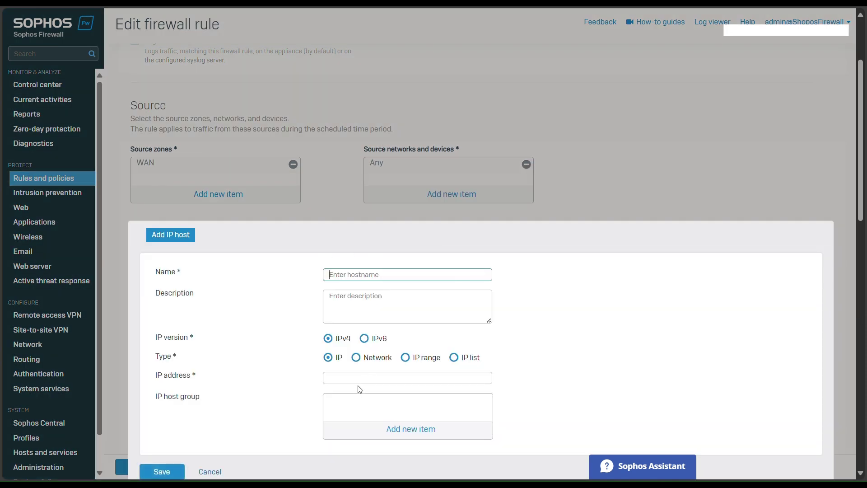
{"action": "scroll", "coordinate": [410, 368], "scroll_direction": "down", "scroll_amount": 1}
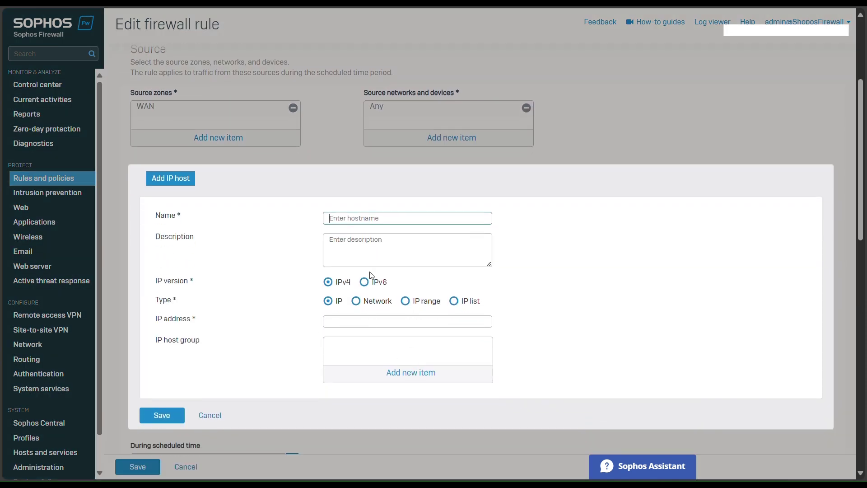
{"action": "left_click", "coordinate": [211, 415]}
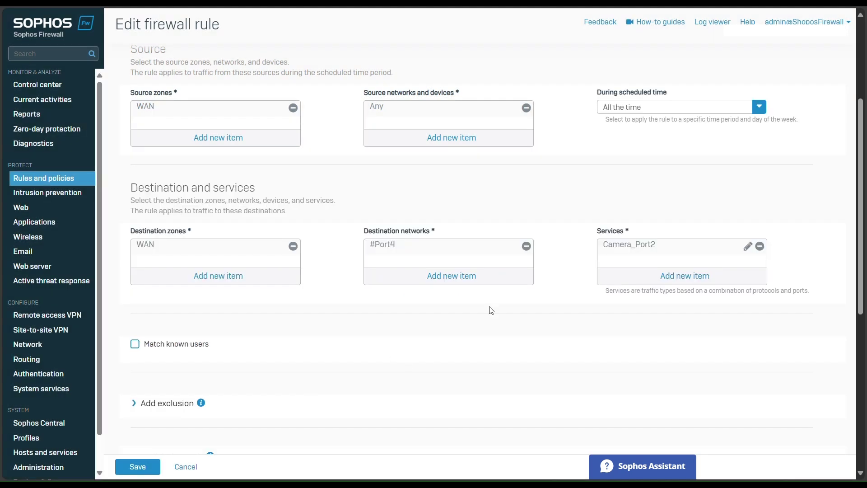
{"action": "scroll", "coordinate": [484, 257], "scroll_direction": "up", "scroll_amount": 1}
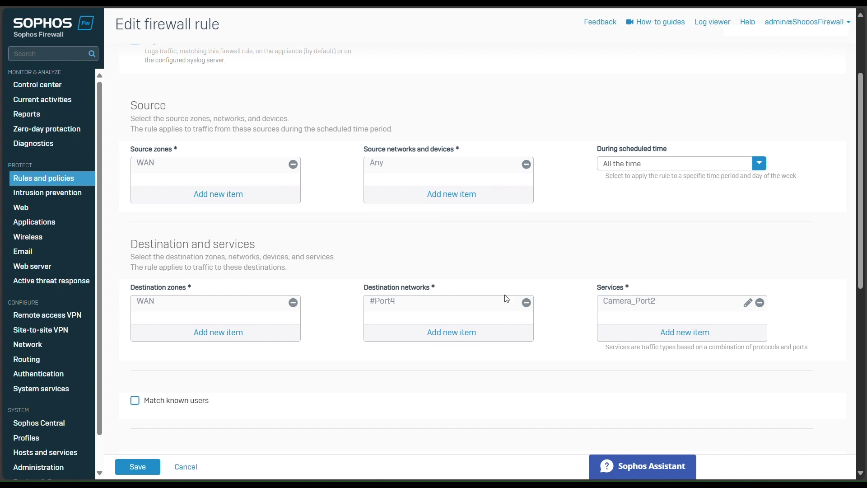
{"action": "scroll", "coordinate": [507, 299], "scroll_direction": "up", "scroll_amount": 2}
{"action": "left_click", "coordinate": [51, 183]}
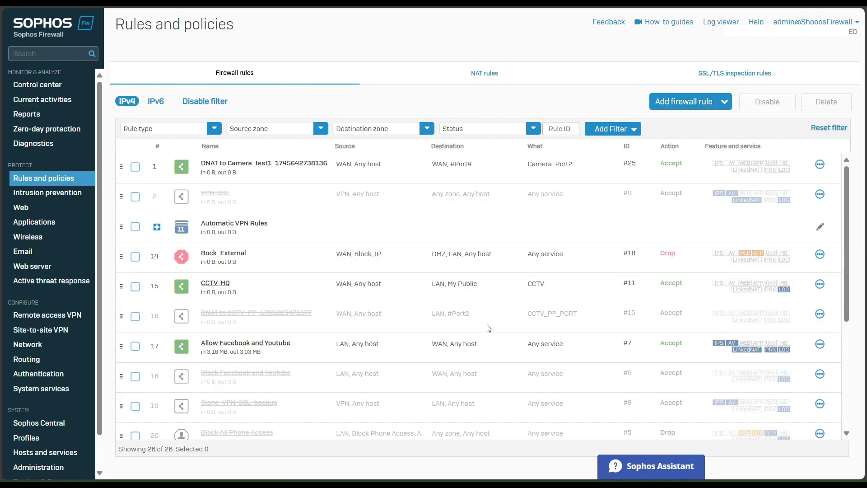
{"action": "left_click", "coordinate": [492, 72]}
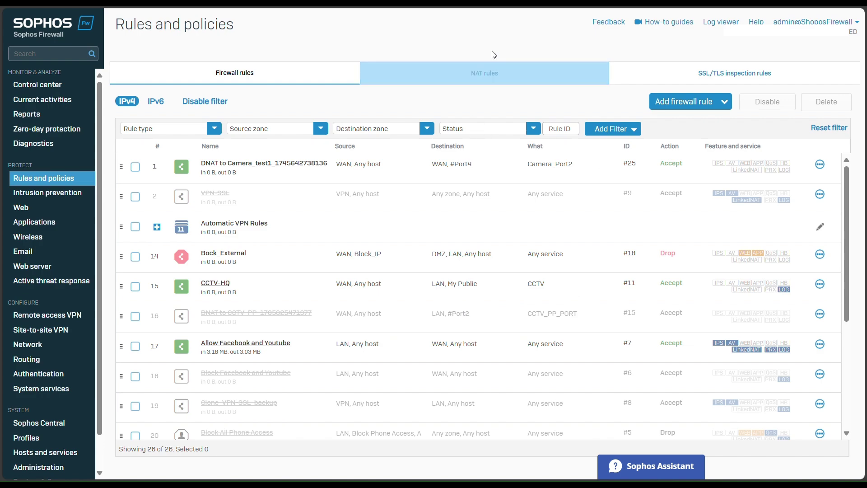